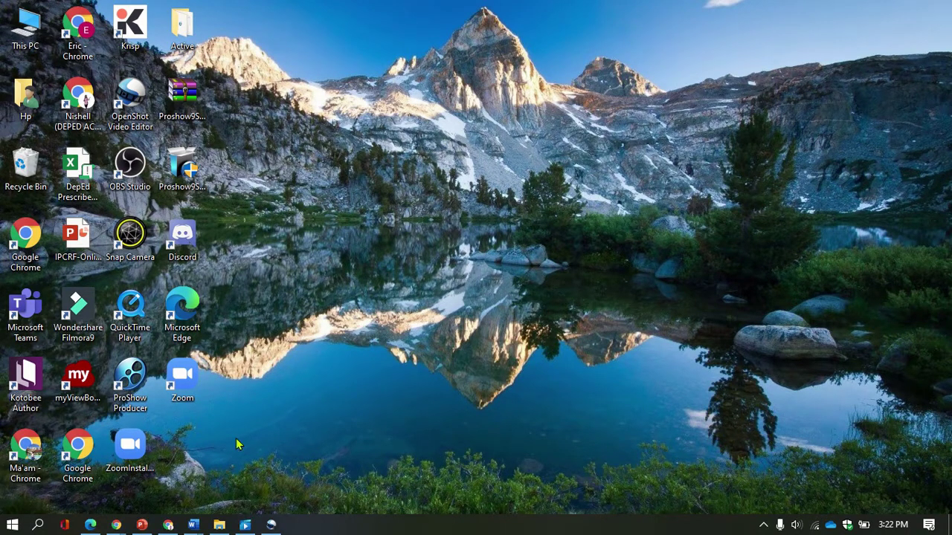
- Bring back the lyrics search window, then hide it to show the desktop
mouse_move(167, 527)
left_click(166, 477)
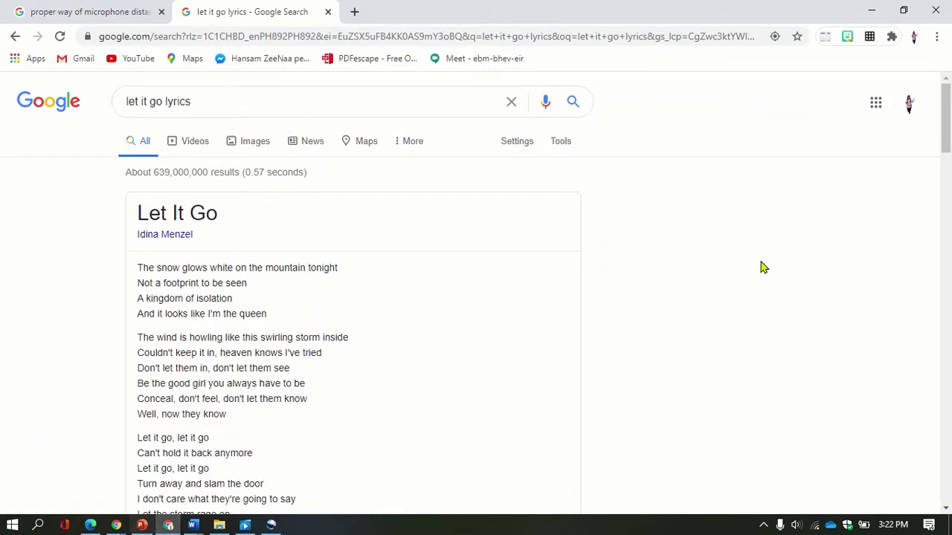
key("super+d")
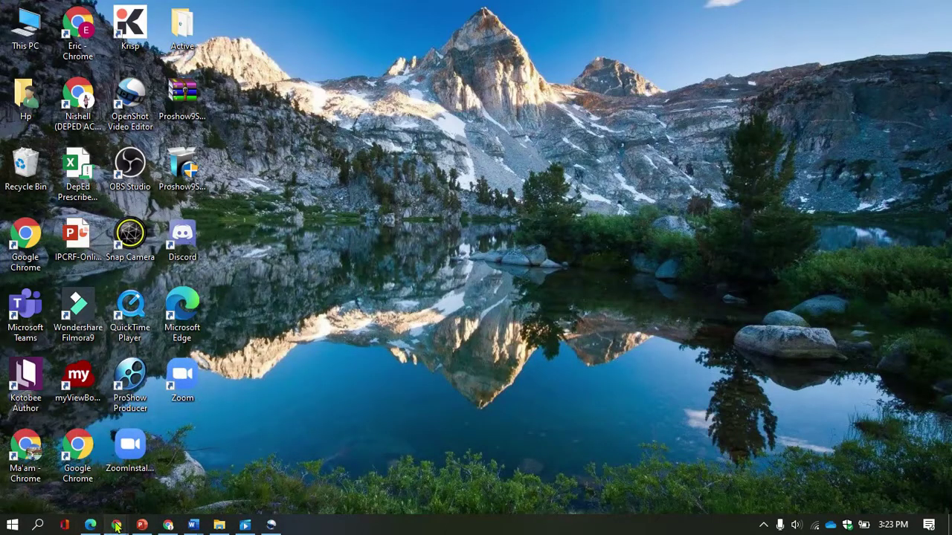
- Open the Messenger chat and start a video call with this contact
mouse_move(116, 526)
left_click(104, 473)
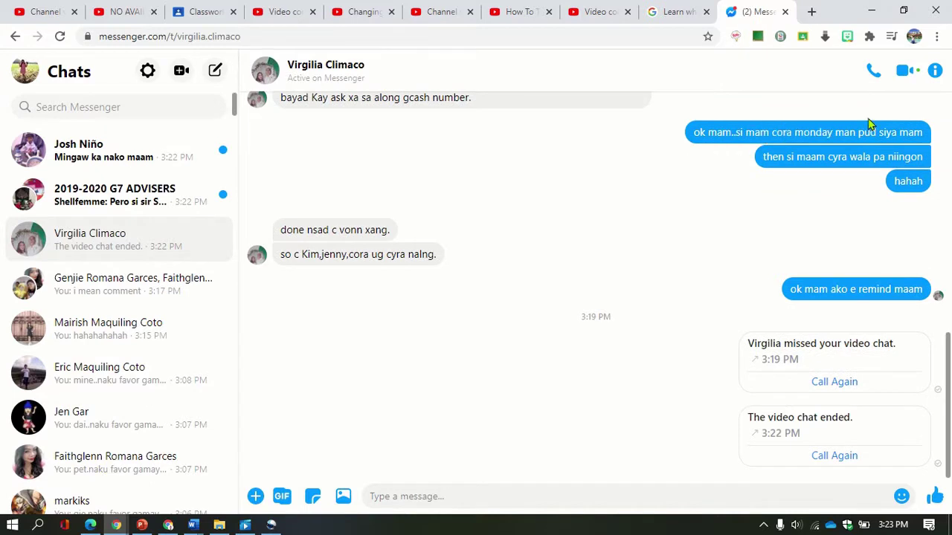
left_click(900, 75)
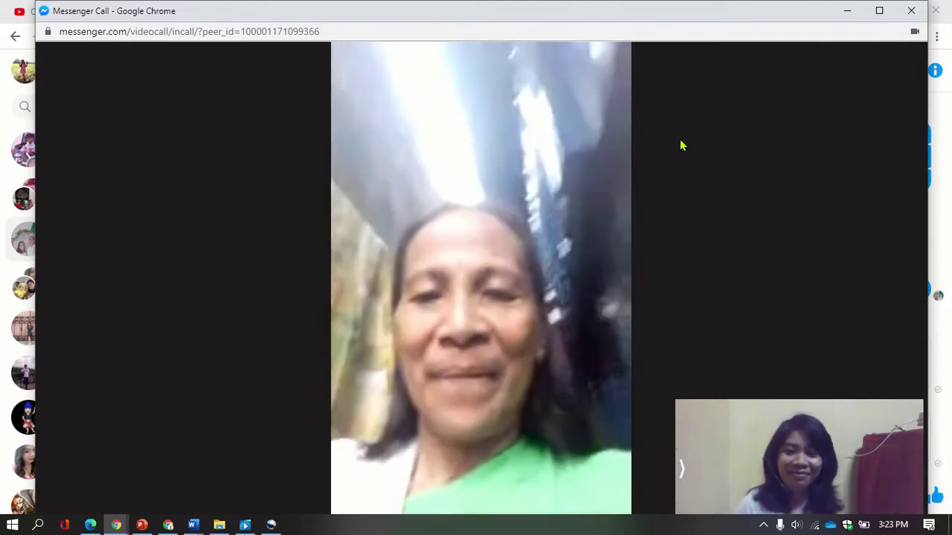
mouse_move(681, 146)
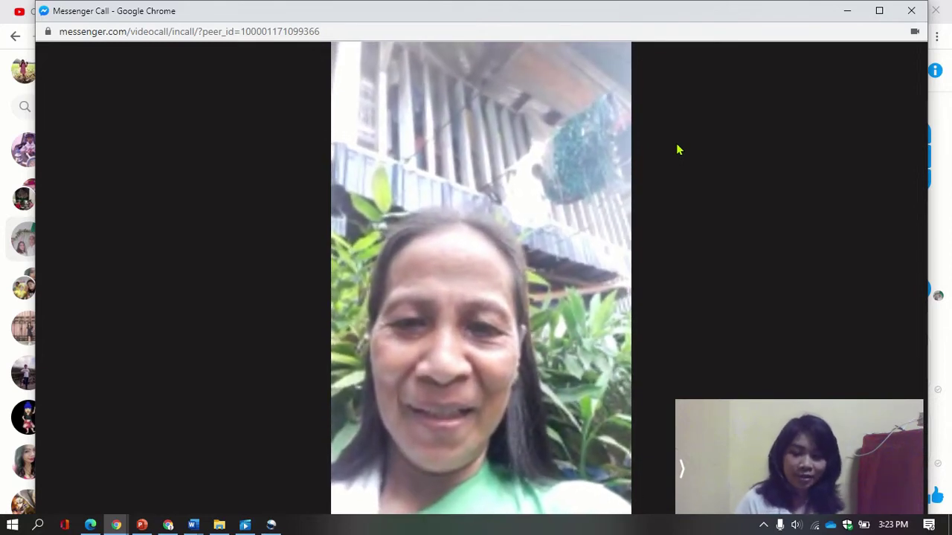
mouse_move(667, 212)
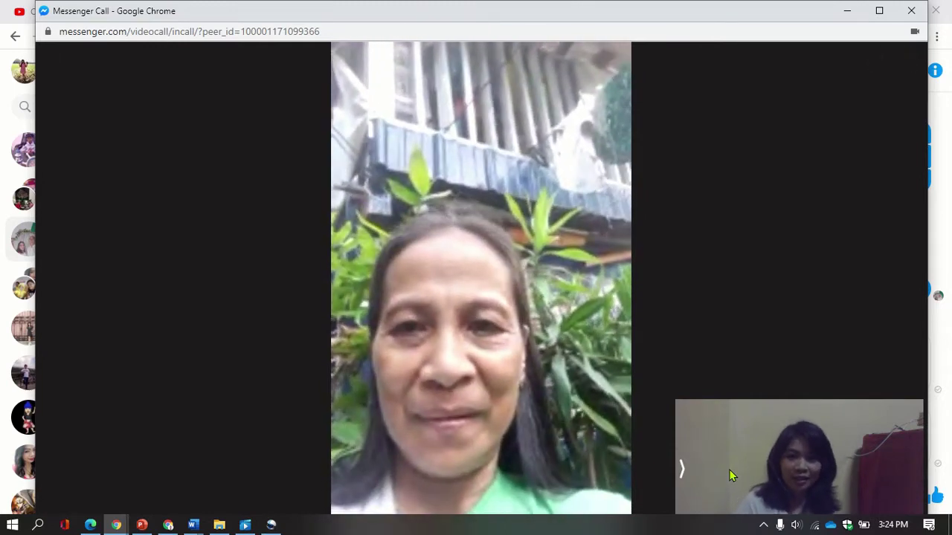
mouse_move(726, 469)
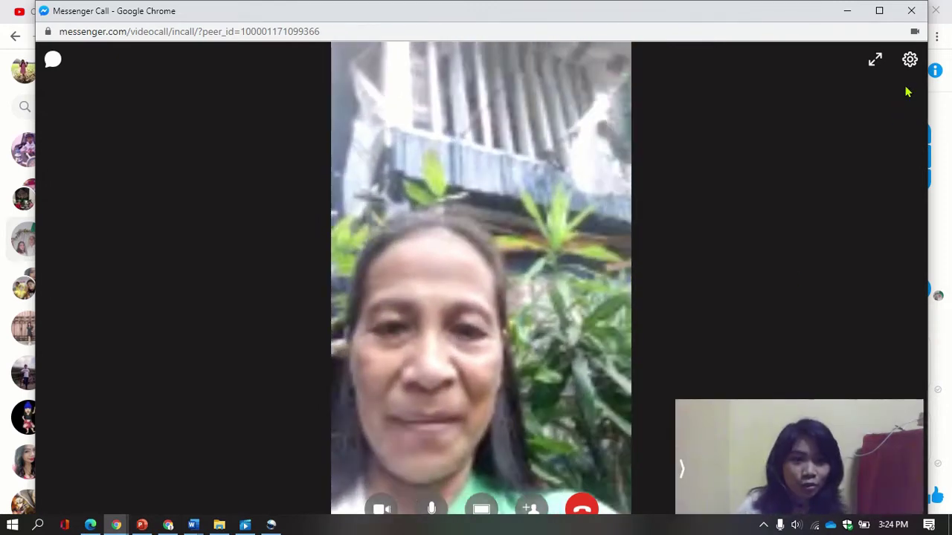
- In call settings, change the camera from HP HD Camera to Snap Camera and save
left_click(908, 63)
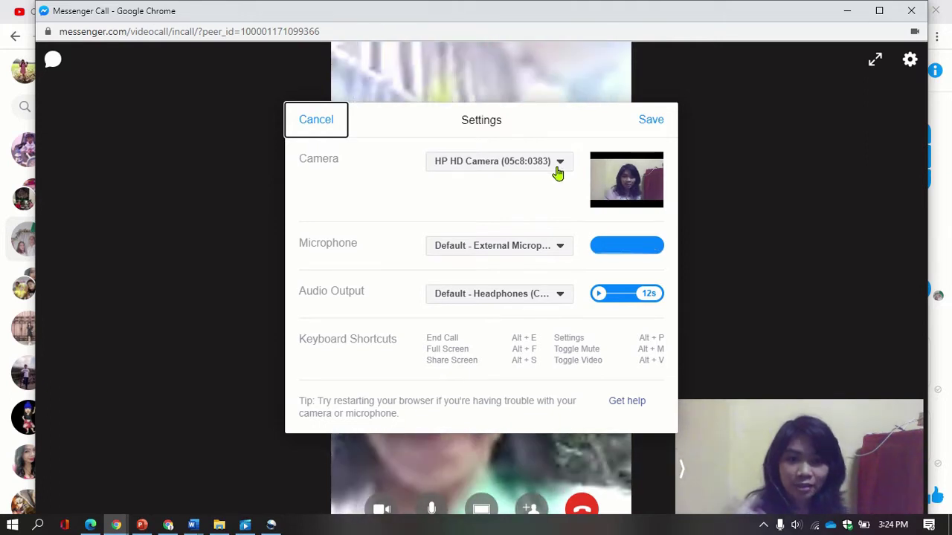
left_click(558, 167)
left_click(531, 186)
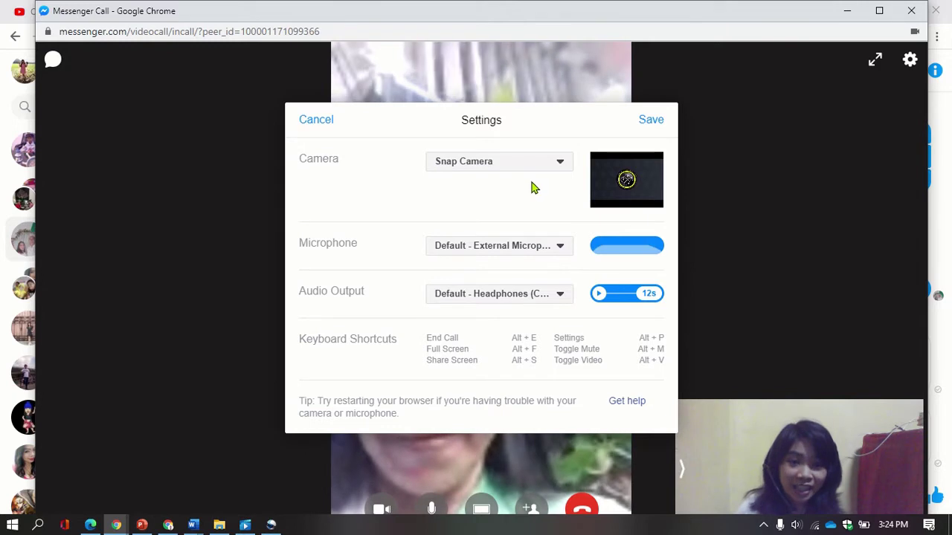
left_click(651, 120)
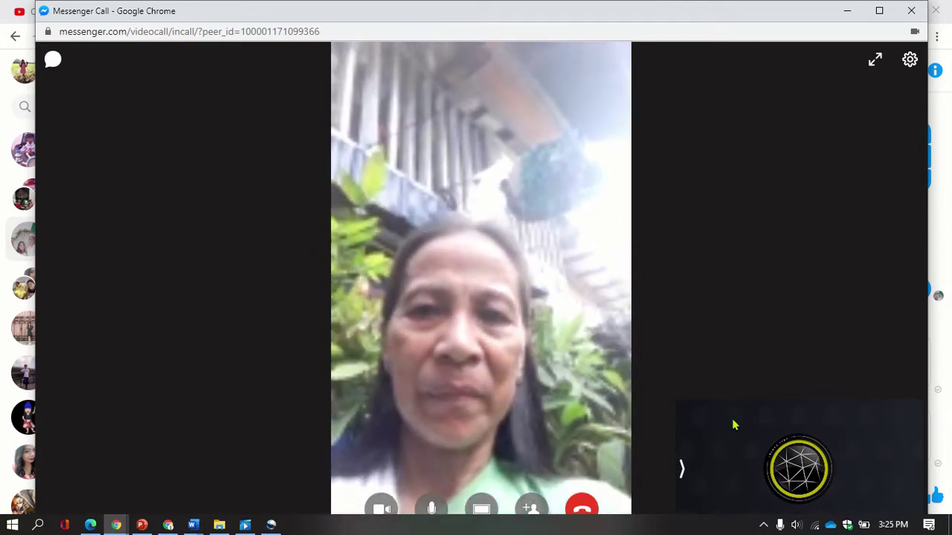
- Open Snap Camera from the hidden tray icons and move its window up
left_click(762, 524)
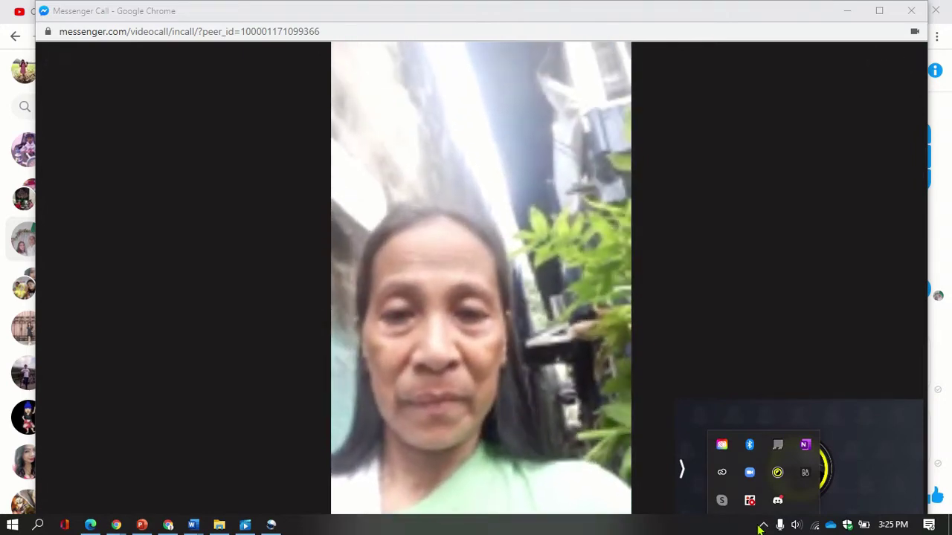
left_click(778, 474)
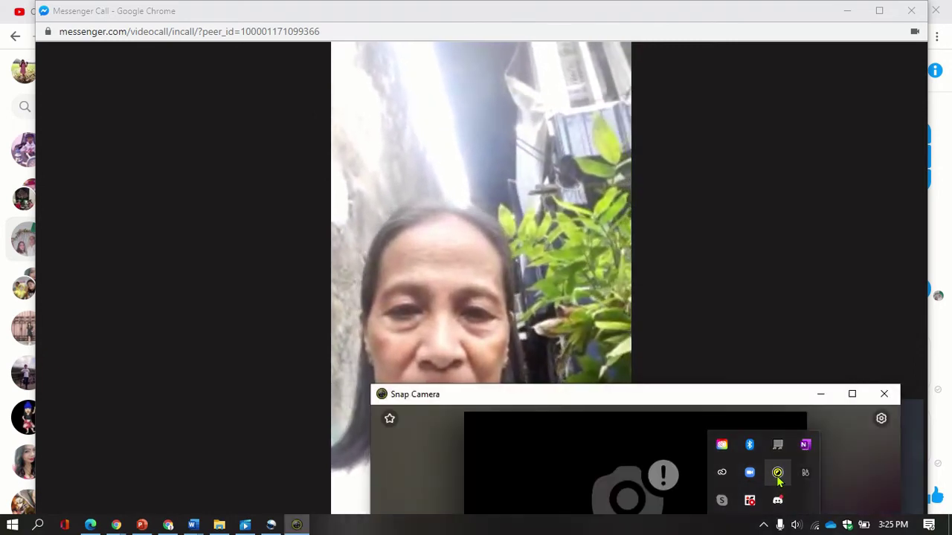
left_click_drag(703, 402, 379, 74)
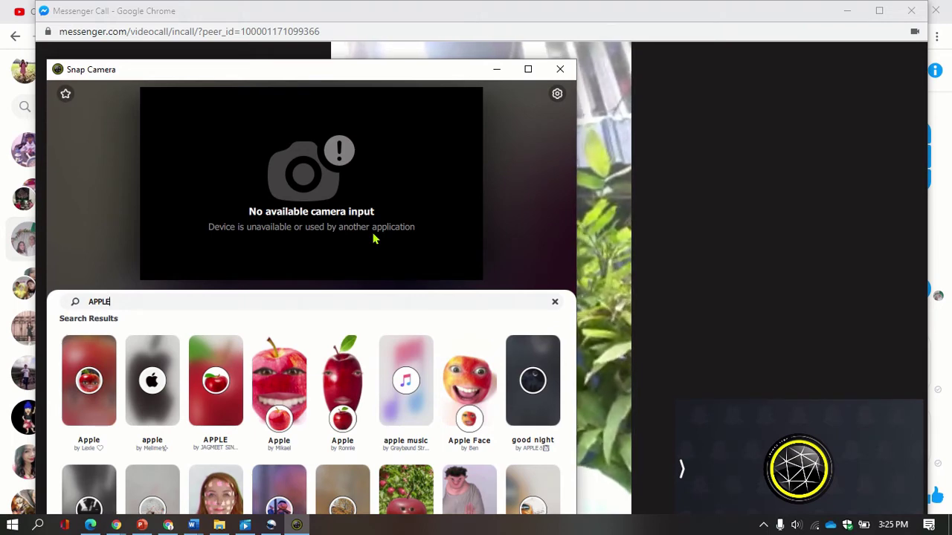
- Quit Snap Camera from its tray icon menu and minimize the Messenger call window
left_click(762, 525)
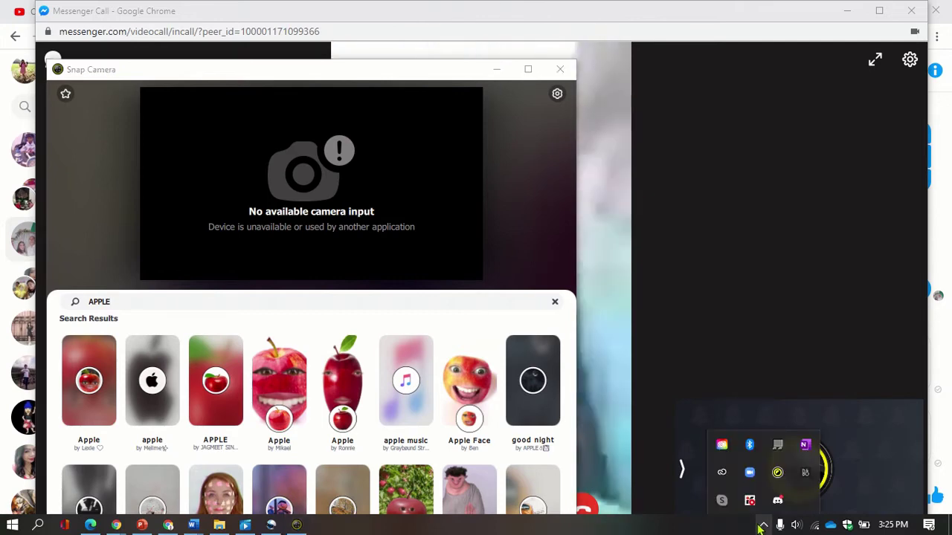
right_click(778, 473)
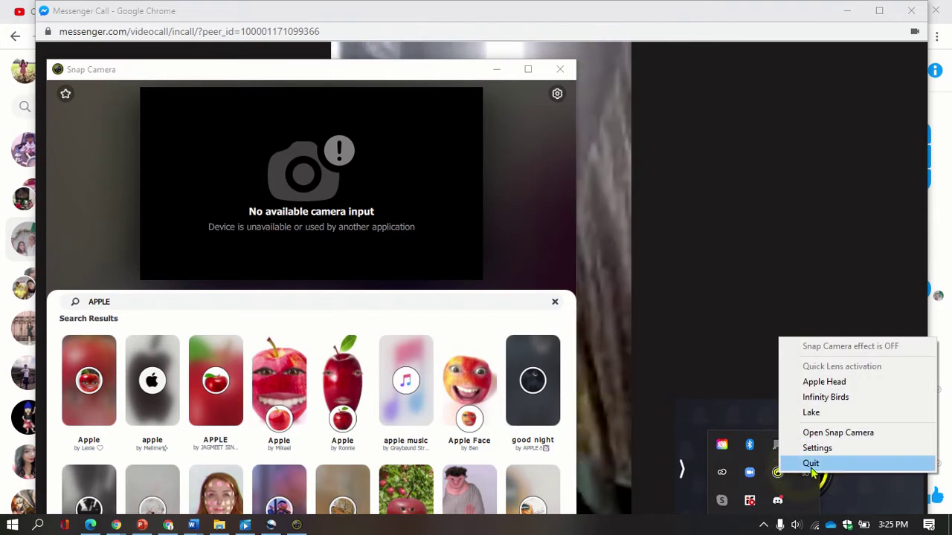
left_click(811, 464)
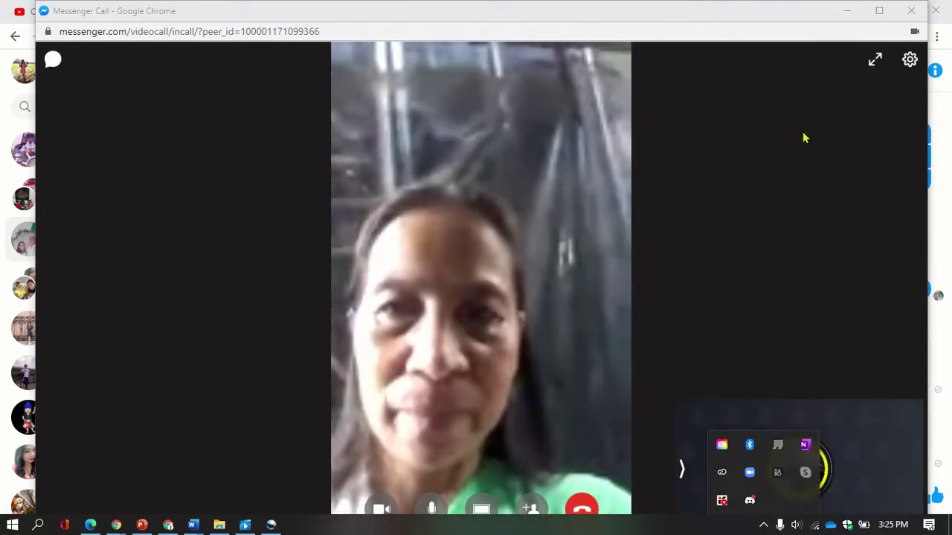
left_click(851, 26)
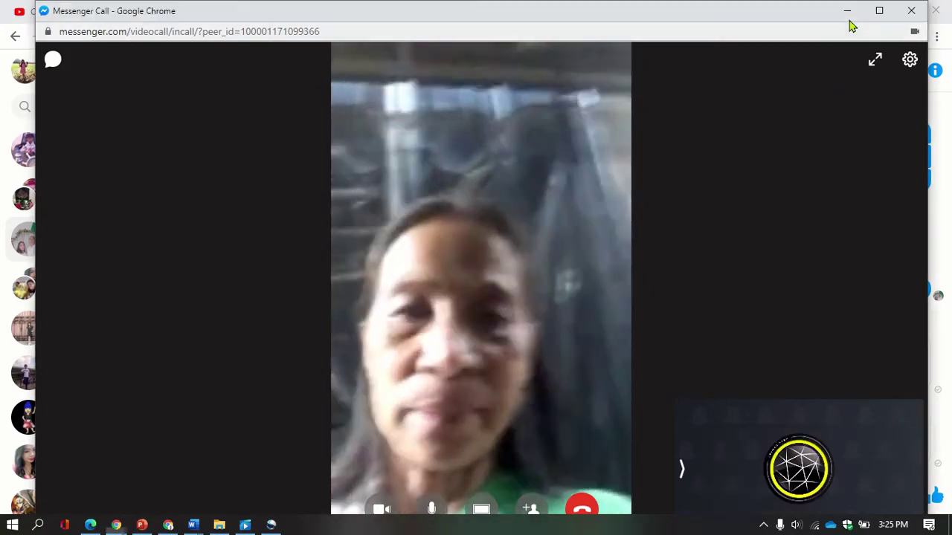
left_click(850, 21)
- Minimize the Messenger chat, launch Snap Camera from its desktop shortcut, and move its window lower
left_click(870, 17)
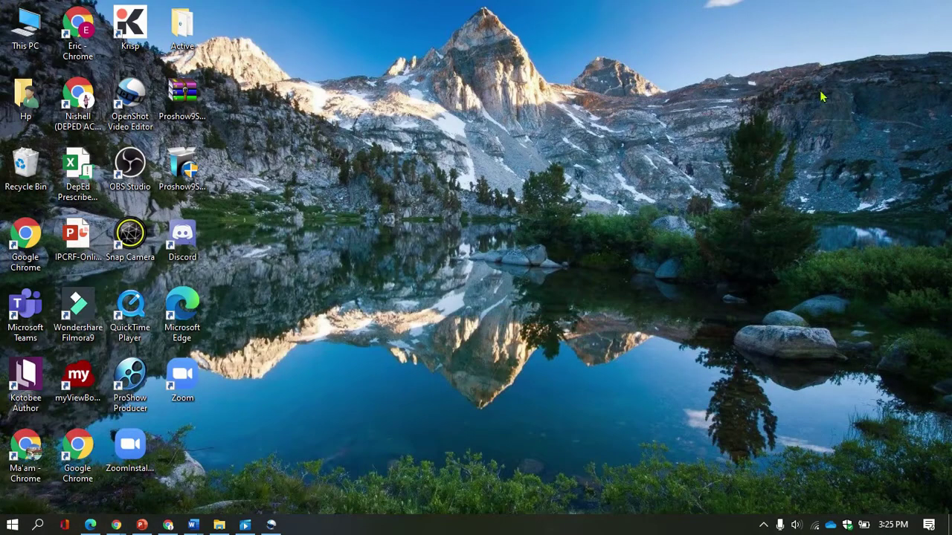
double_click(138, 255)
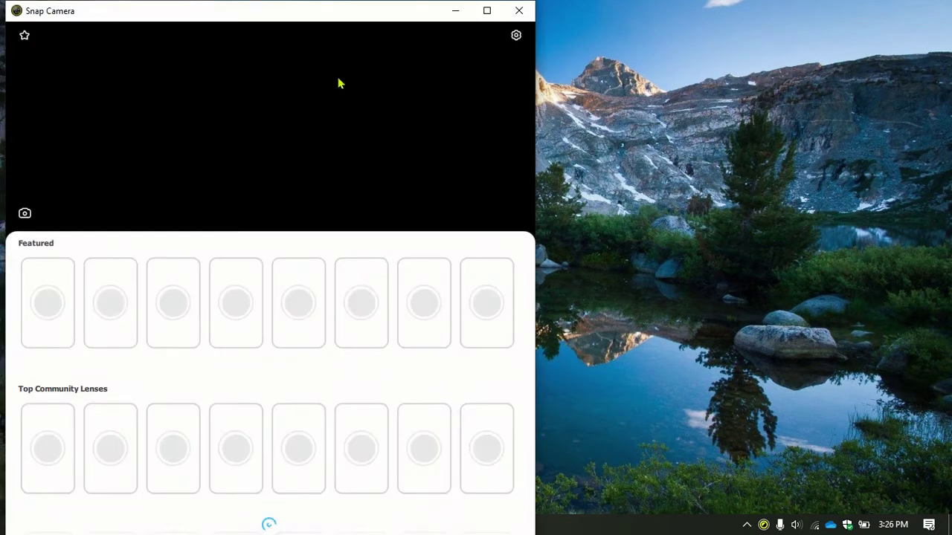
left_click_drag(329, 4, 574, 76)
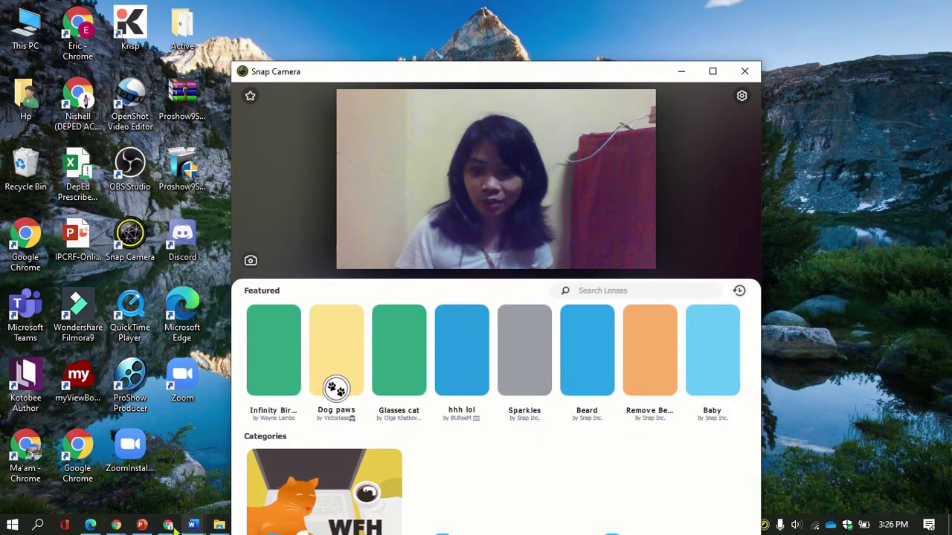
- Bring the Messenger call forward and reposition it, then return Snap Camera to front
mouse_move(112, 524)
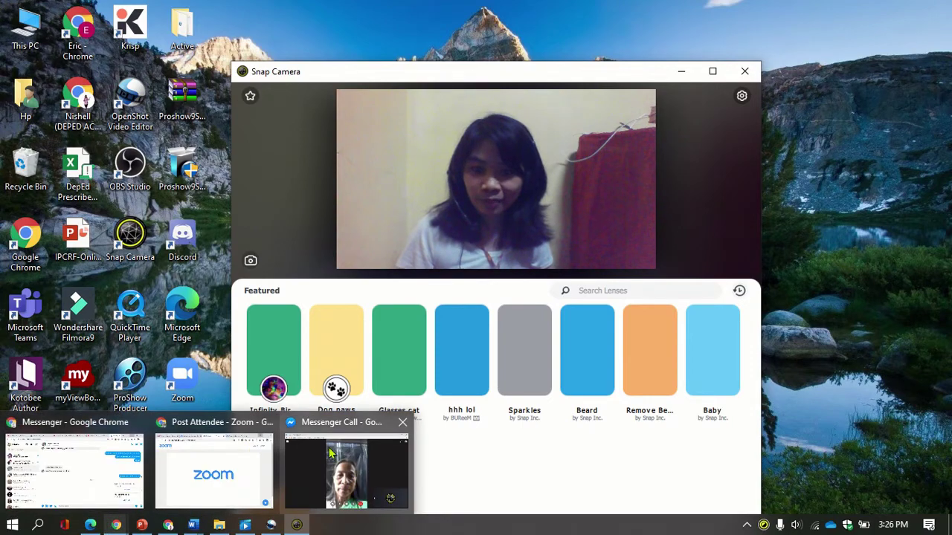
left_click(334, 454)
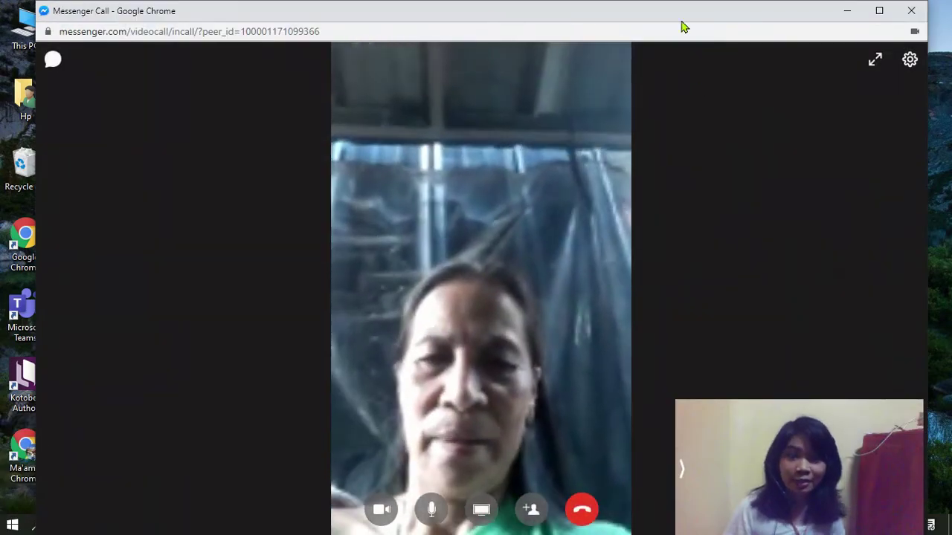
left_click_drag(683, 12, 465, 61)
left_click(731, 64)
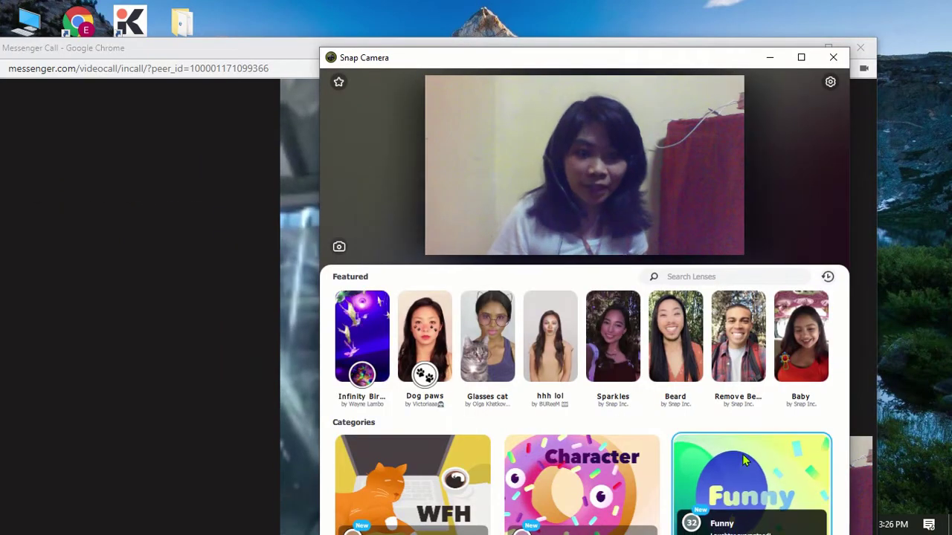
- In the Funny lenses, try French Fries, then apply the Watermelon lens
left_click(749, 484)
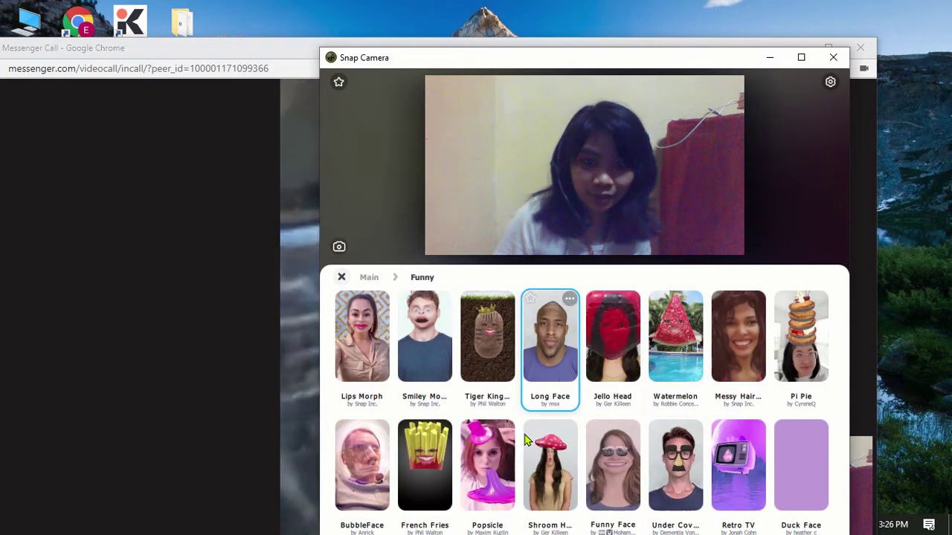
left_click(432, 479)
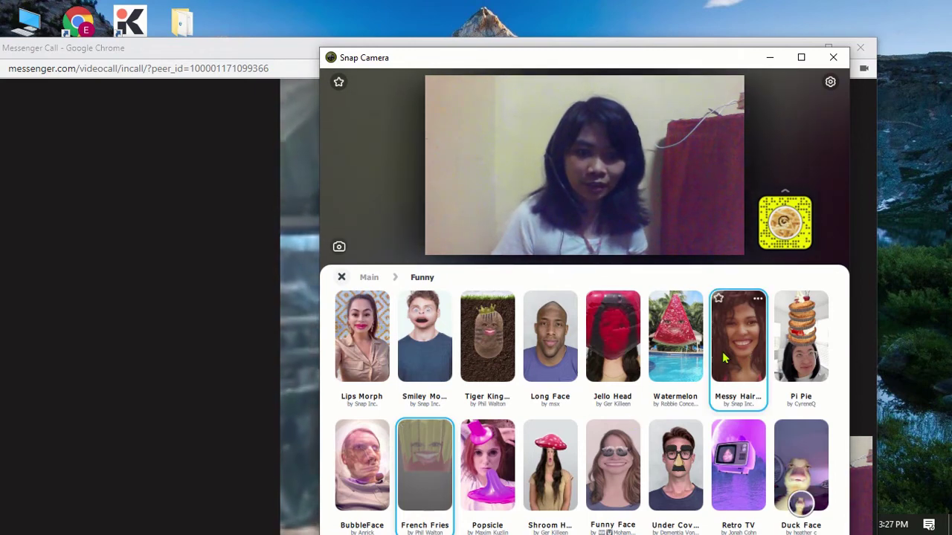
left_click(677, 358)
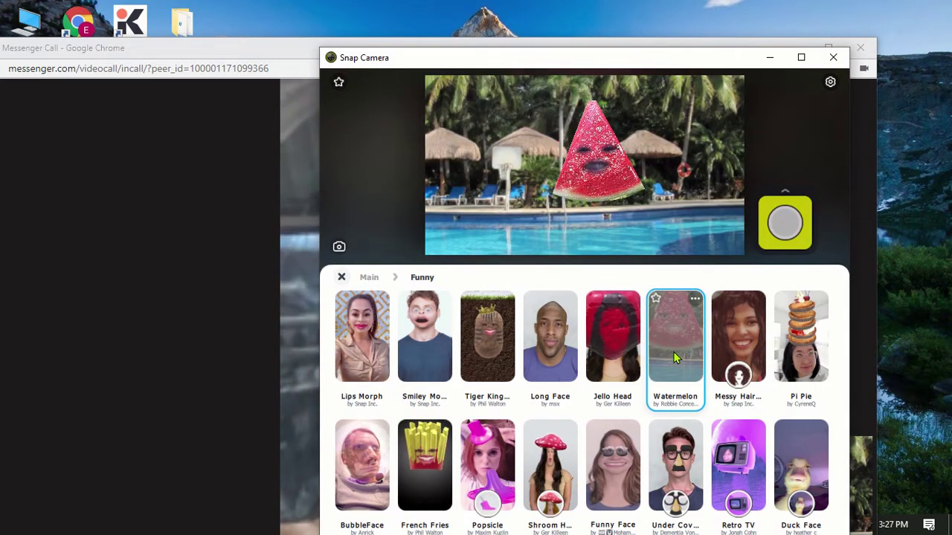
left_click_drag(606, 61, 591, 98)
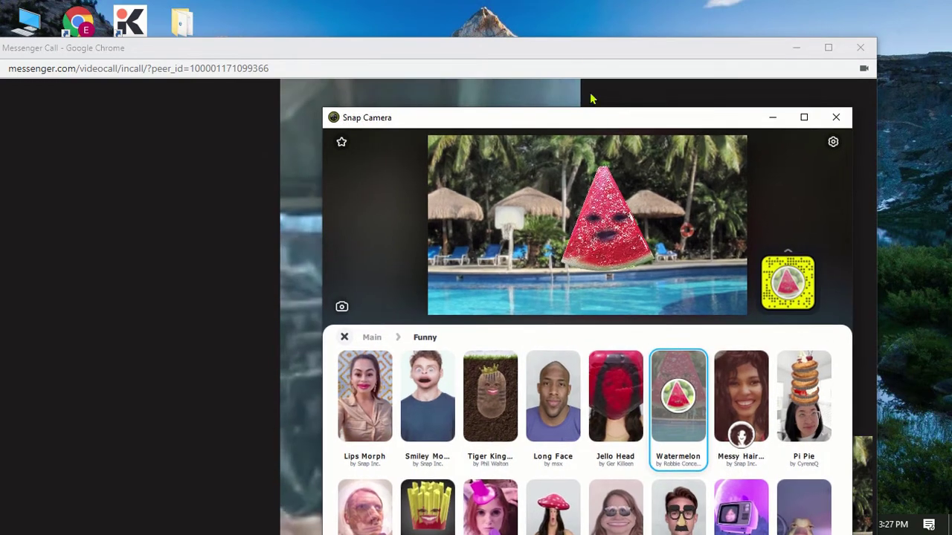
- Bring the Messenger call window forward, move it left, and close the Snap Camera window
left_click_drag(581, 42, 630, 22)
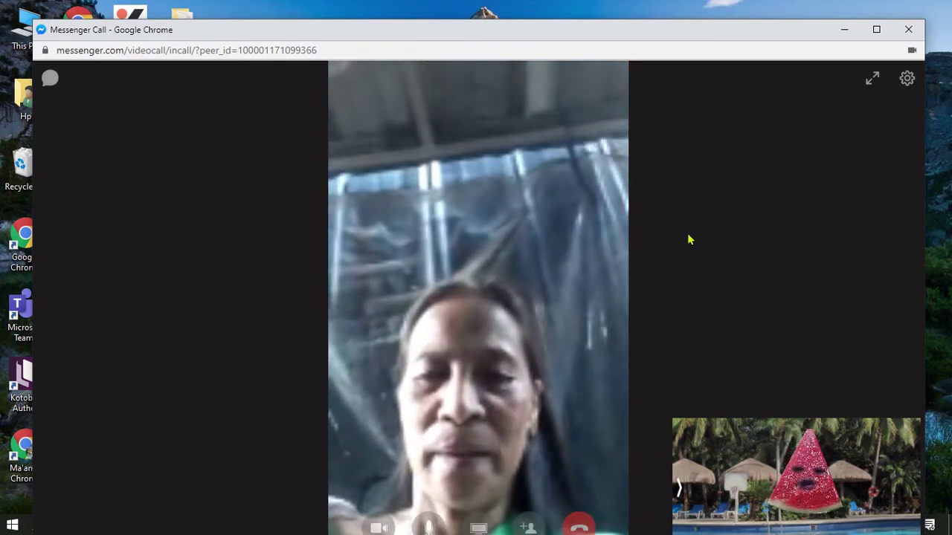
left_click_drag(710, 33, 556, 30)
left_click(836, 116)
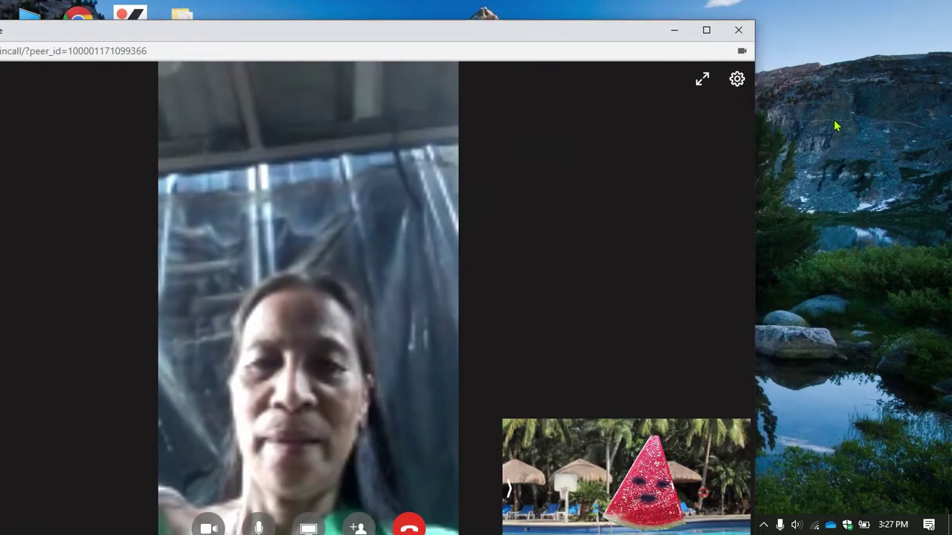
- Check Snap Camera's tray icon options and move the call window back to the top-left
left_click(764, 526)
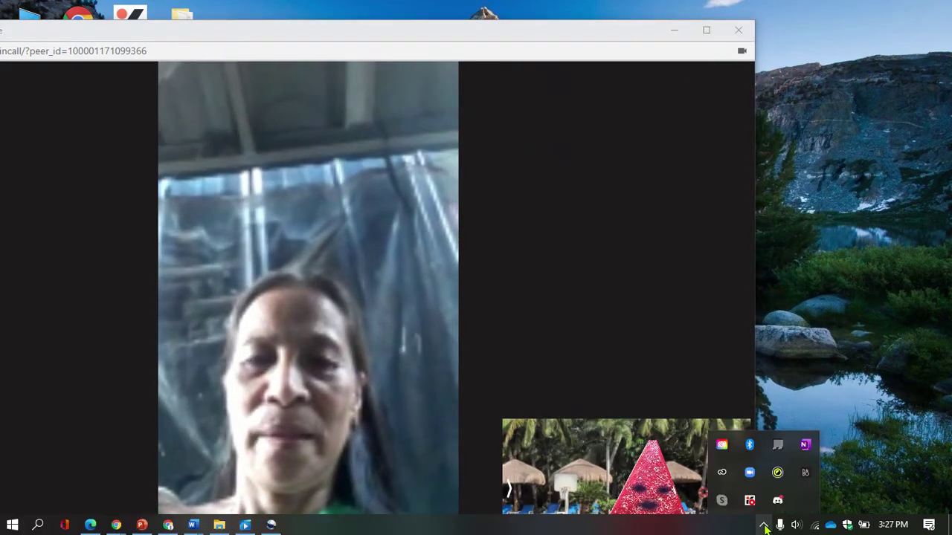
right_click(779, 476)
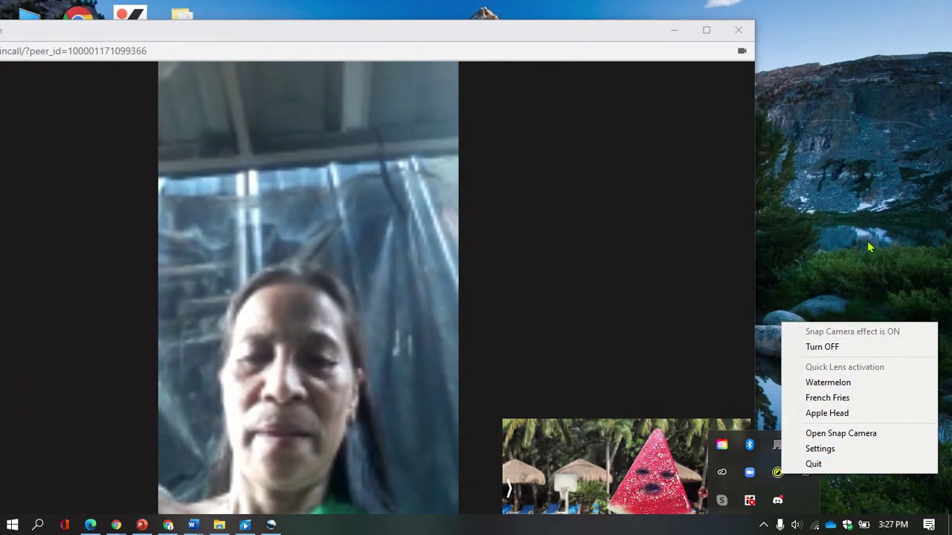
left_click_drag(527, 29, 838, 74)
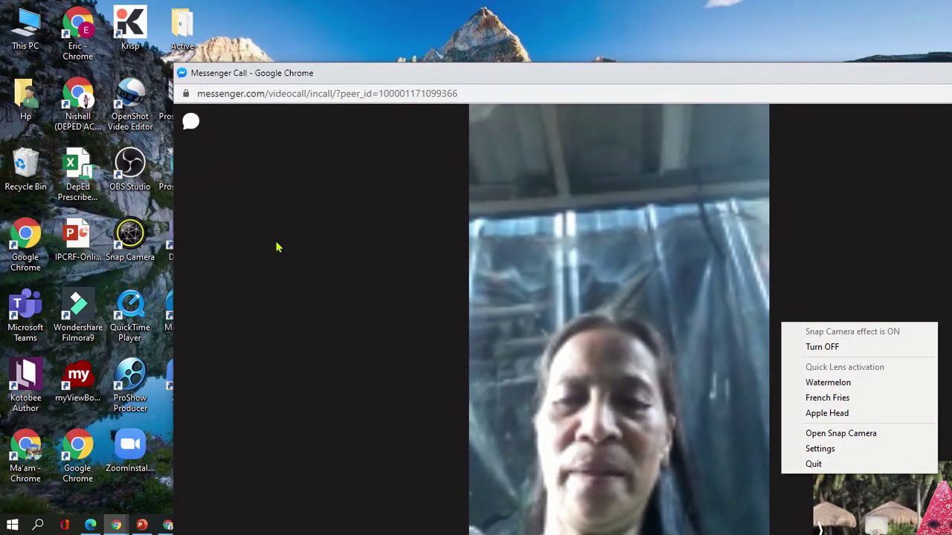
left_click(128, 236)
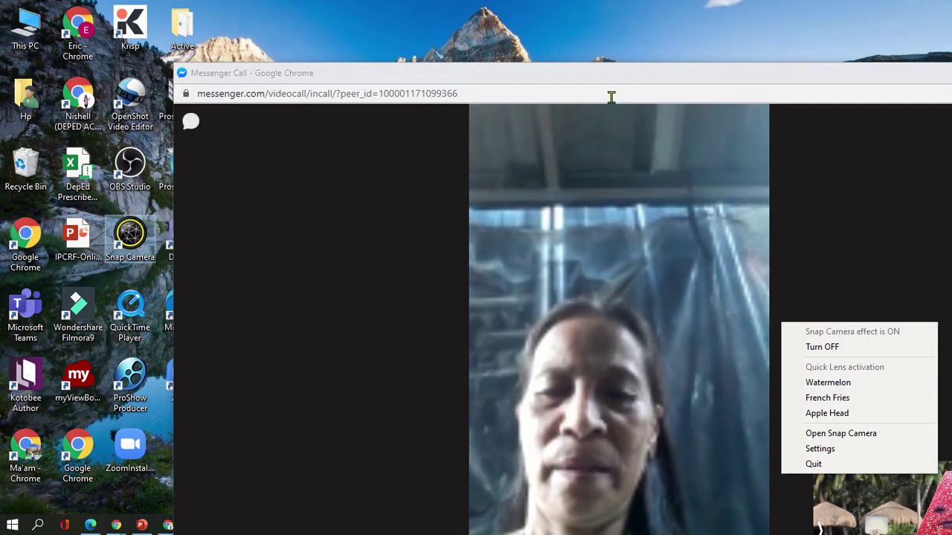
left_click_drag(621, 86, 453, 12)
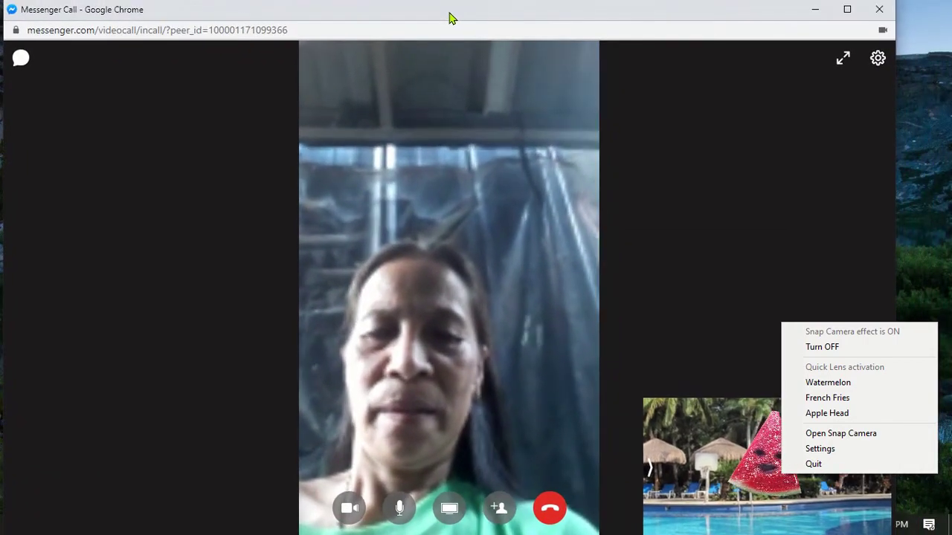